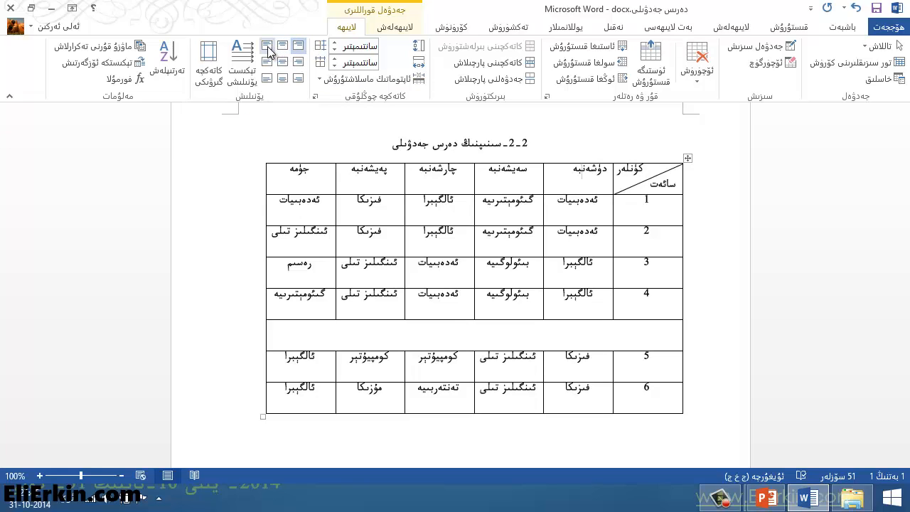
Step: Try the top and bottom alignments on the دۈشەنبە header cell, leaving its text centered horizontally and vertically
left_click(268, 47)
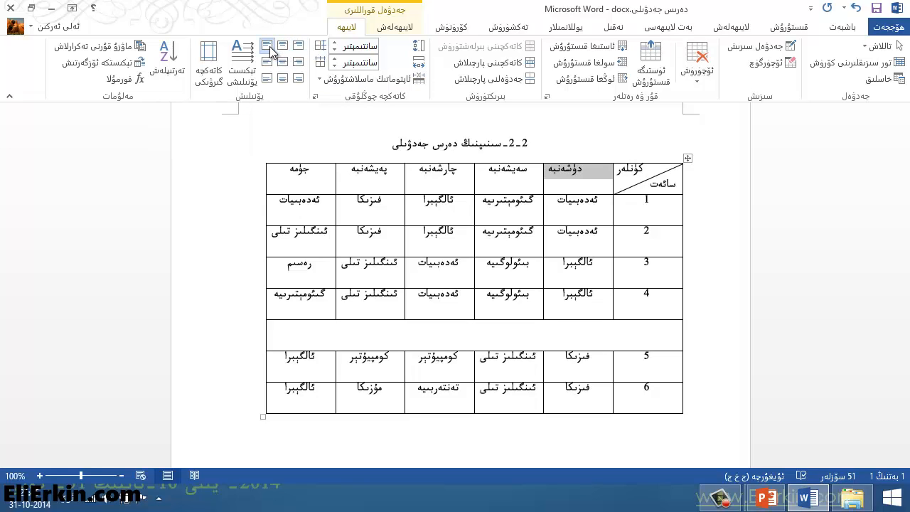
left_click(283, 48)
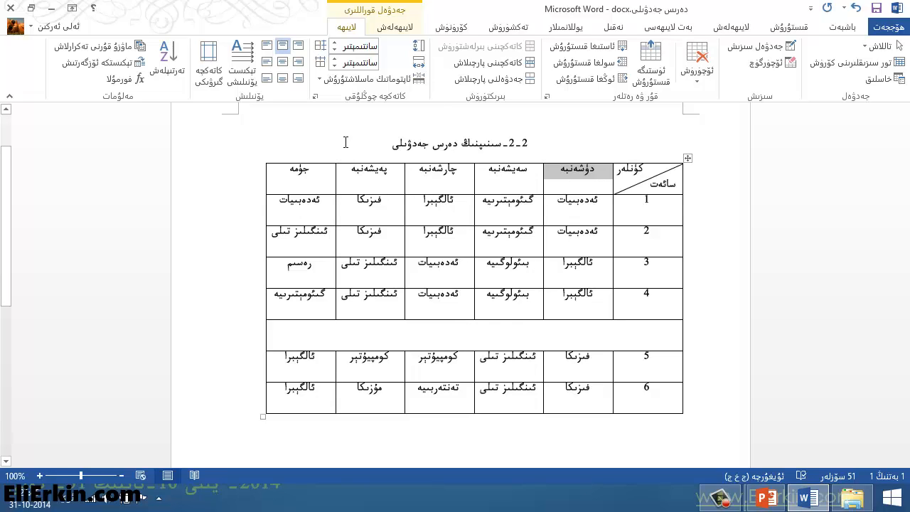
left_click(283, 63)
left_click(283, 79)
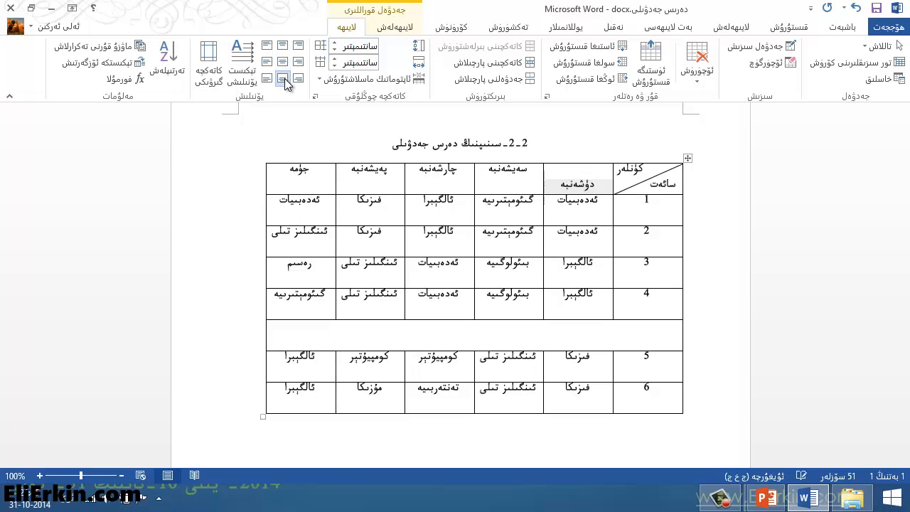
left_click(297, 79)
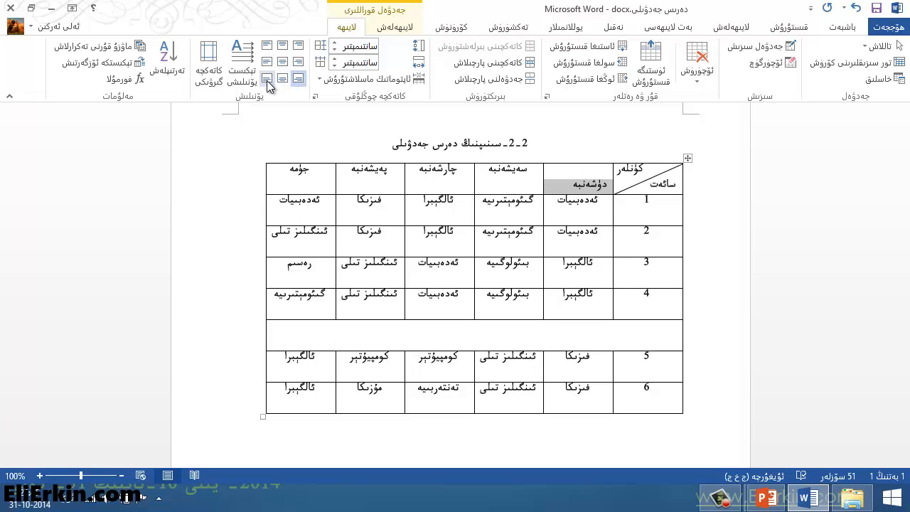
left_click(267, 79)
left_click(283, 79)
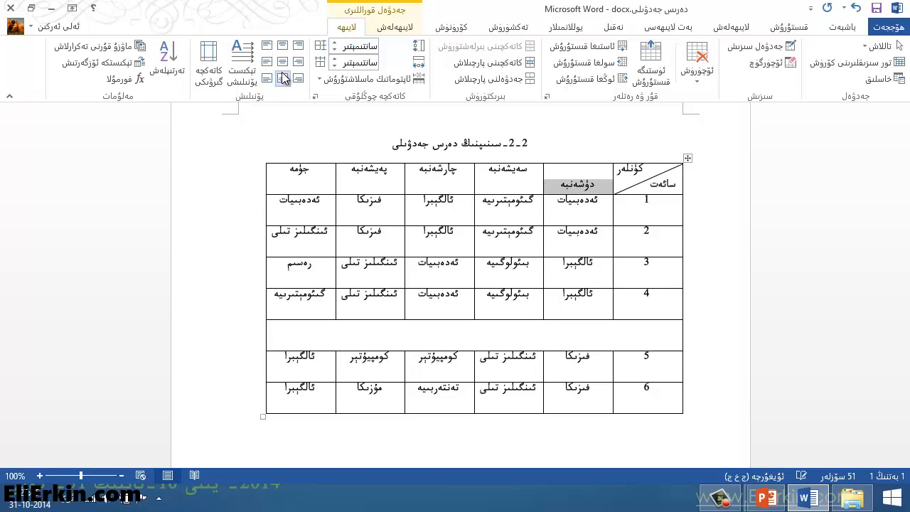
left_click(283, 63)
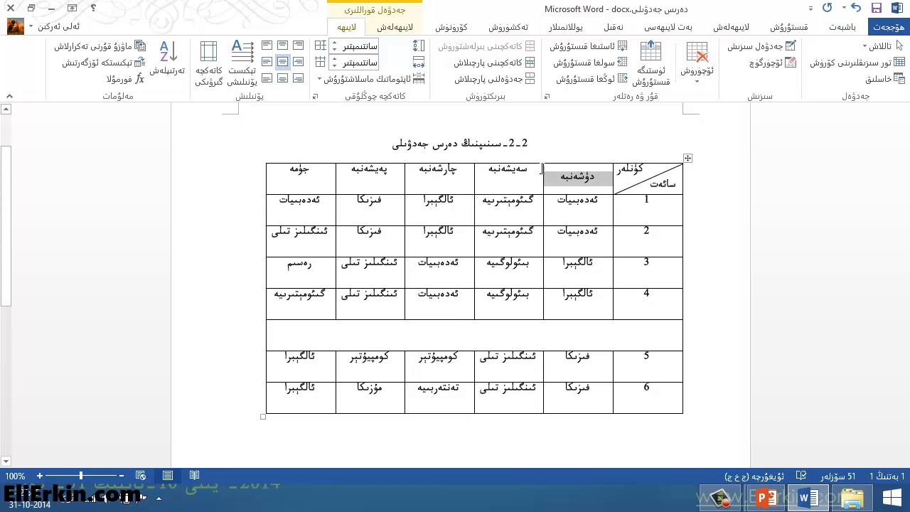
Step: Center the text of the سەيشەنبە and چارشەنبە header cells horizontally and vertically
left_click(513, 175)
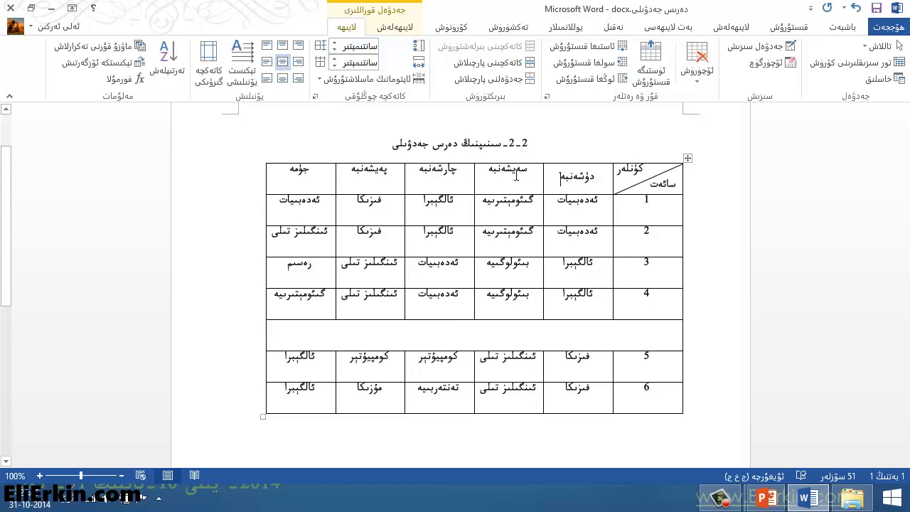
left_click(283, 63)
left_click(455, 171)
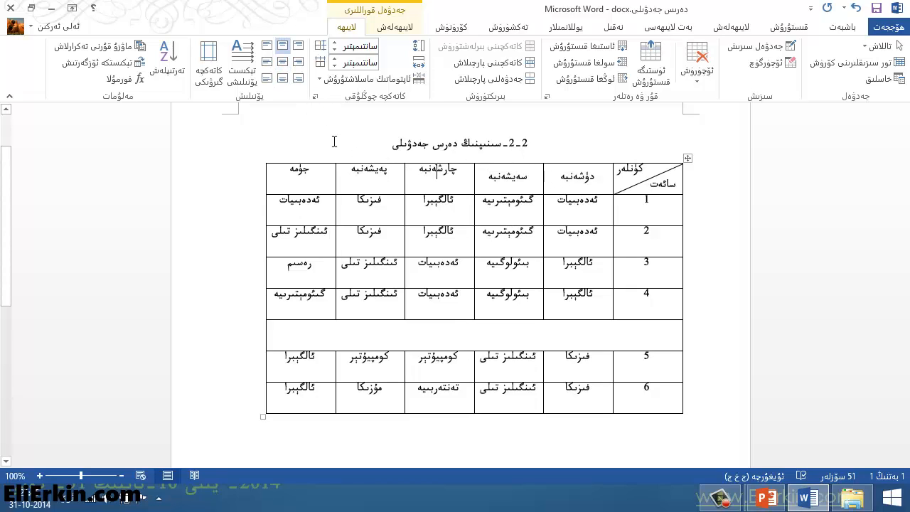
left_click(283, 63)
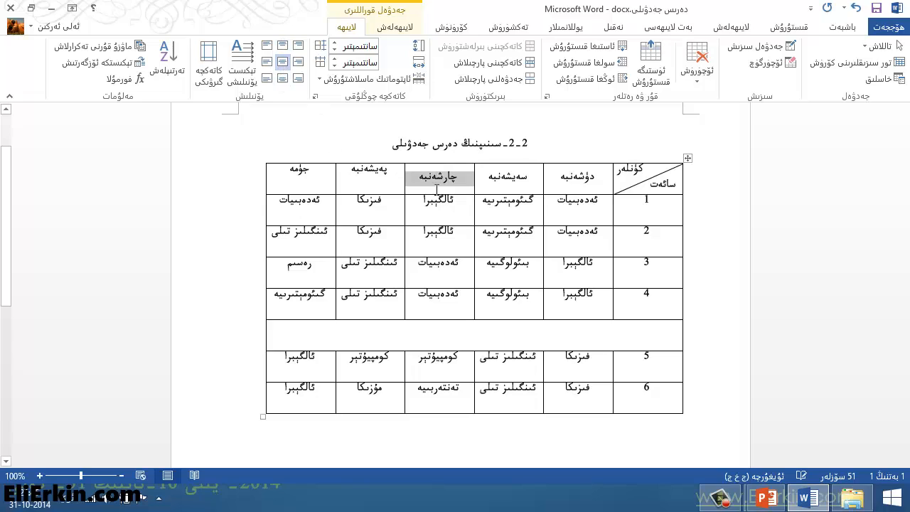
Step: Center the text of all five weekday headers and the lesson cells of periods 1 to 4 both horizontally and vertically
left_click(574, 179)
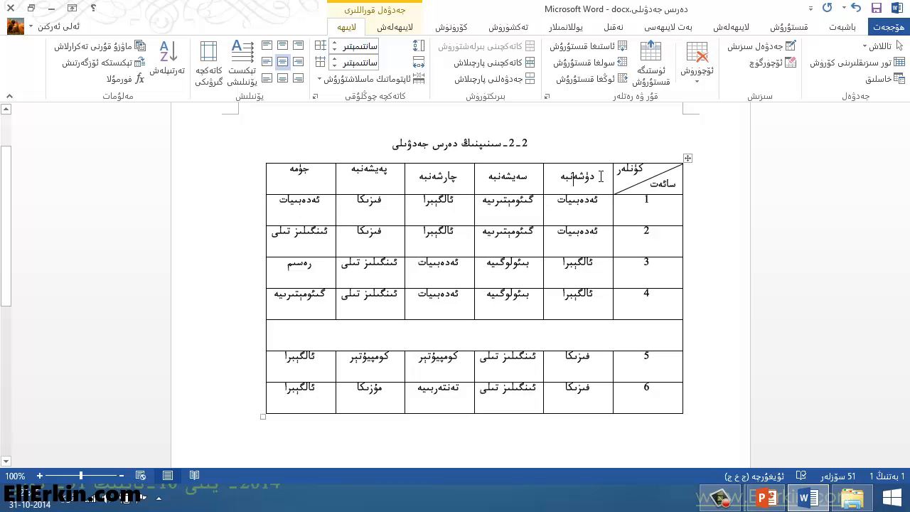
left_click_drag(601, 175, 309, 317)
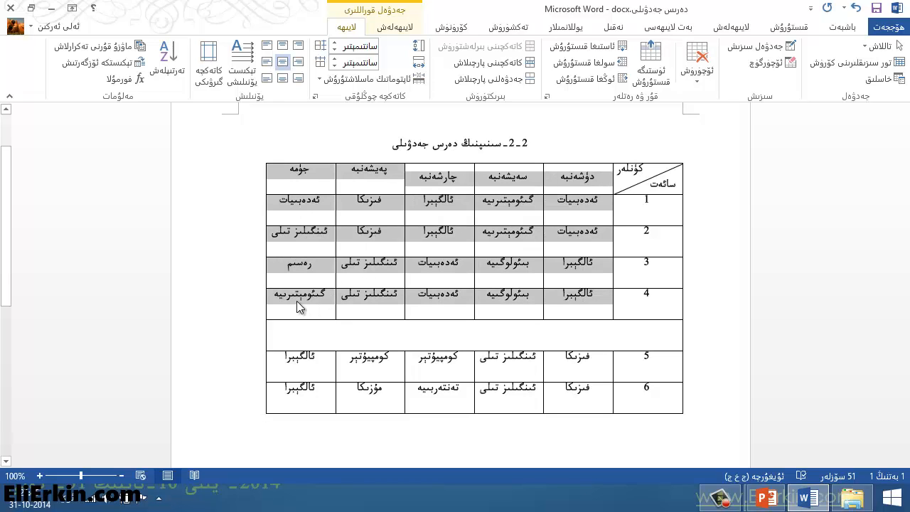
left_click(283, 63)
left_click(507, 216)
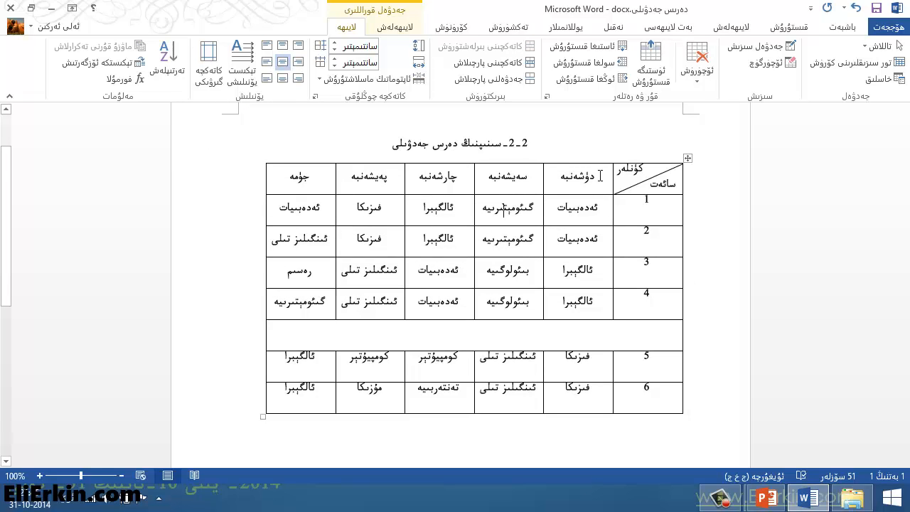
left_click_drag(600, 177, 313, 306)
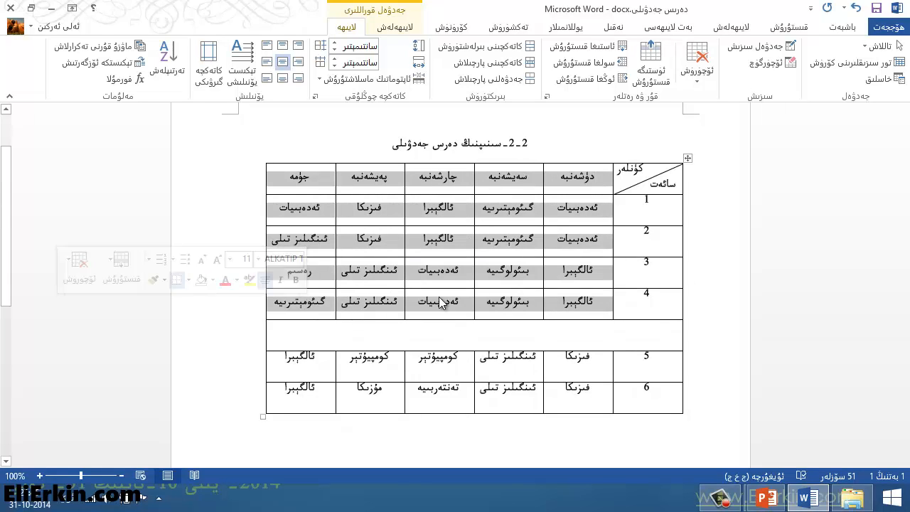
Step: Apply centered horizontal and vertical alignment to the period number cells 1 to 6, including the blank row between them
left_click(665, 200)
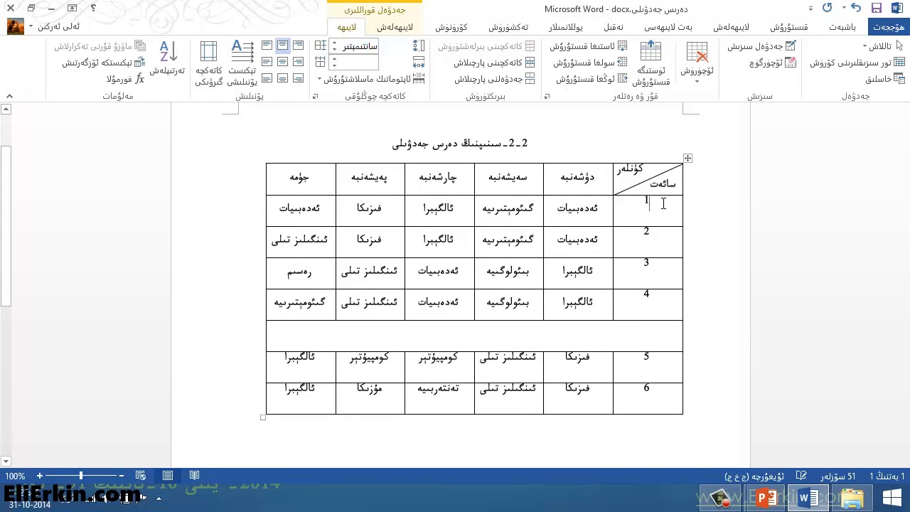
left_click_drag(663, 204, 637, 400)
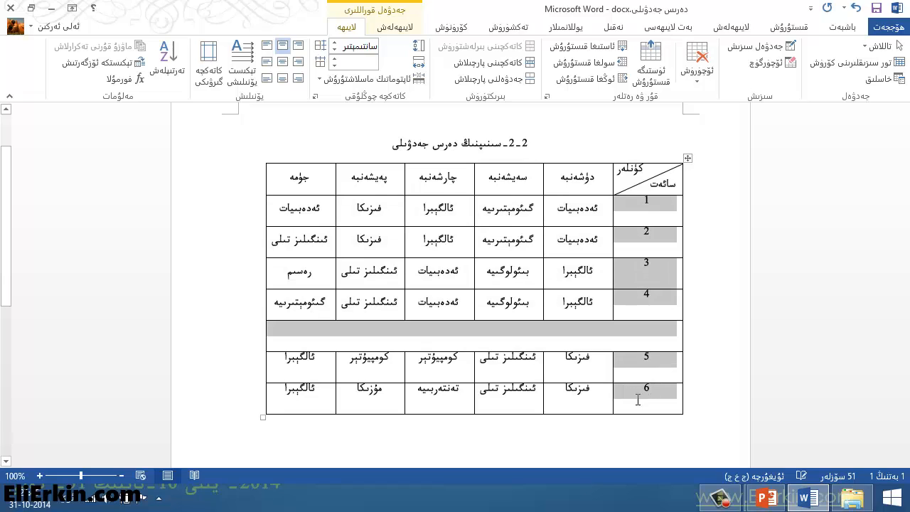
left_click(283, 61)
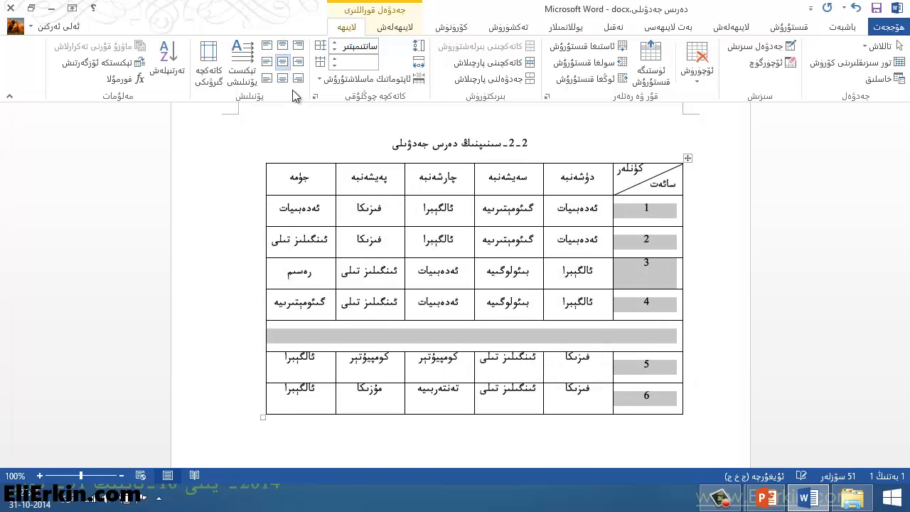
Step: Center the lesson cells of periods 5 and 6 horizontally and vertically
left_click(536, 387)
left_click_drag(596, 360, 323, 387)
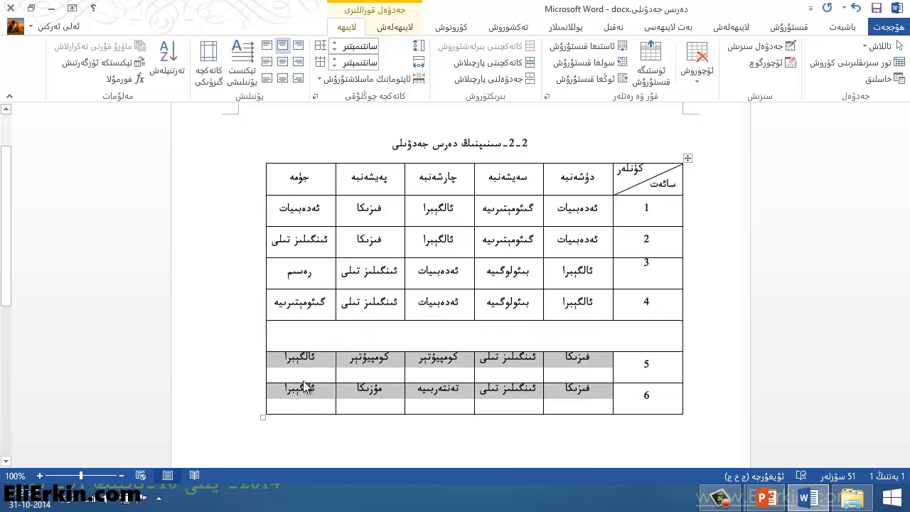
left_click(284, 63)
left_click(580, 367)
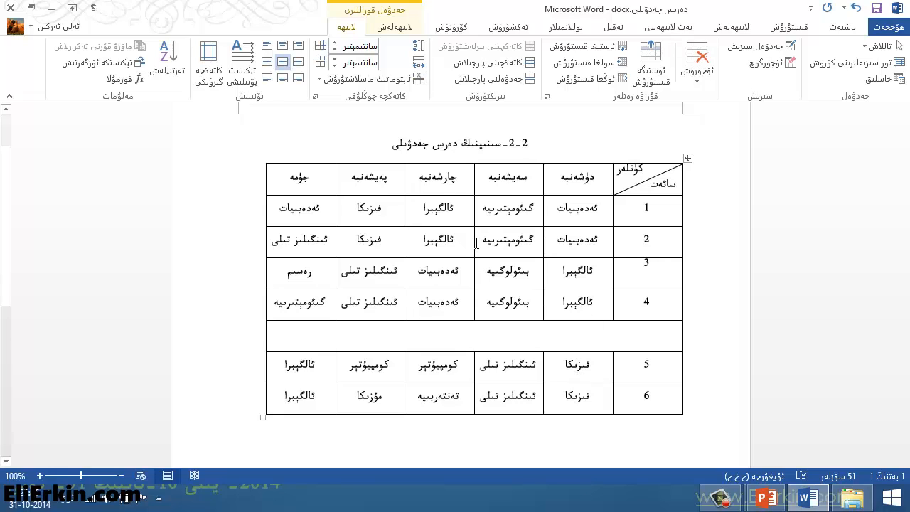
left_click(478, 184)
left_click_drag(596, 180, 318, 185)
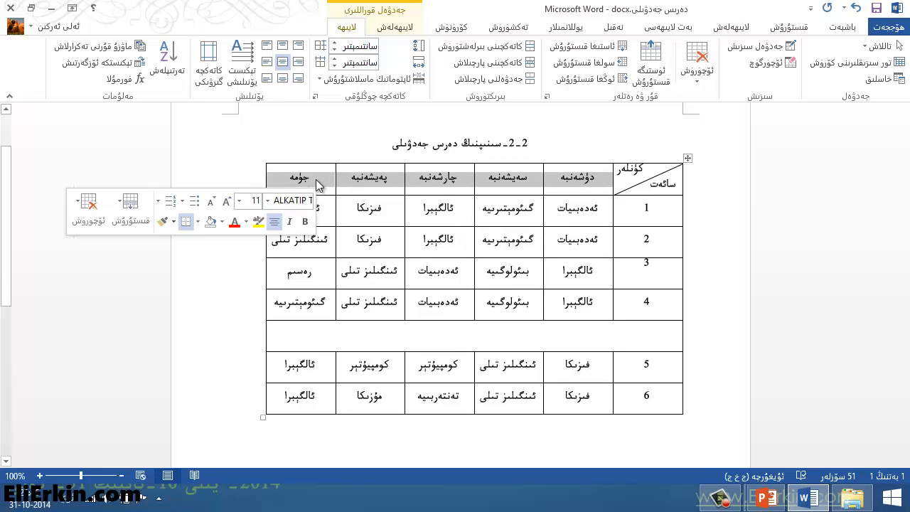
left_click(366, 182)
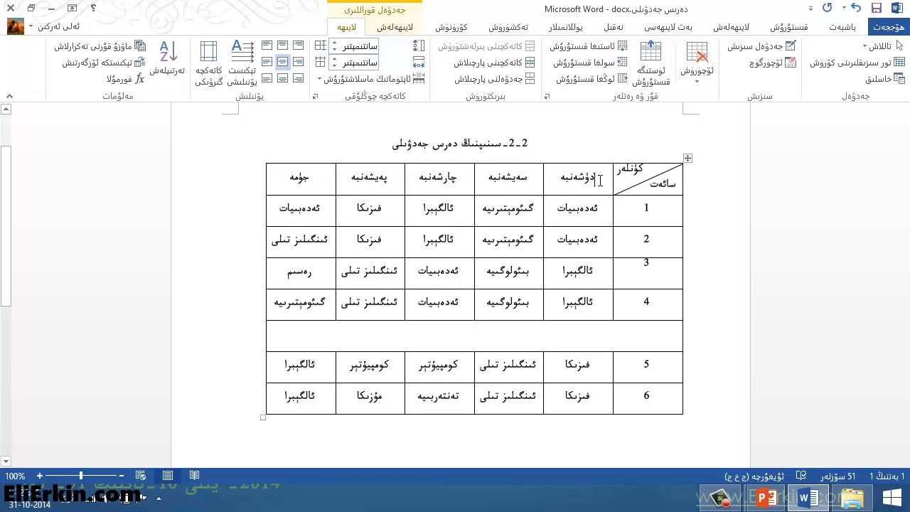
left_click_drag(599, 181, 299, 182)
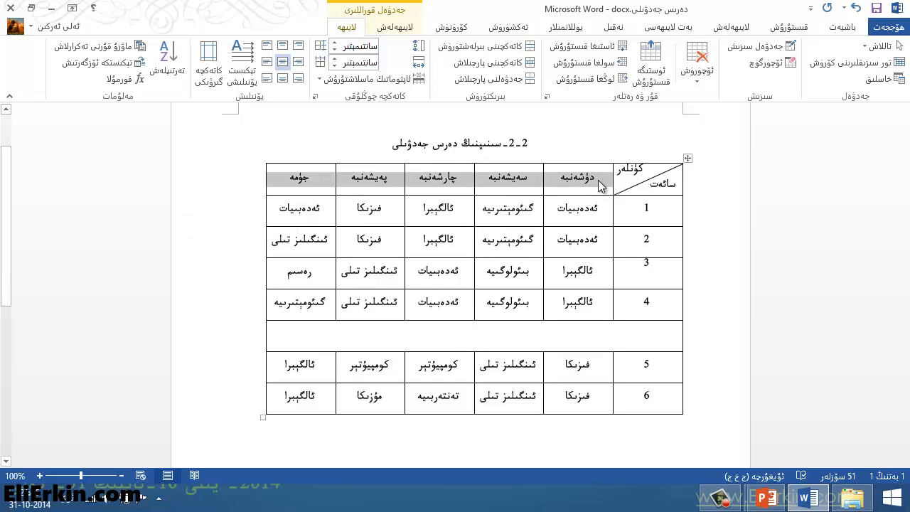
left_click_drag(598, 179, 298, 183)
Step: Rotate the دۈشەنبە header text to vertical and try several cell alignments on it, leaving it centered
left_click(591, 184)
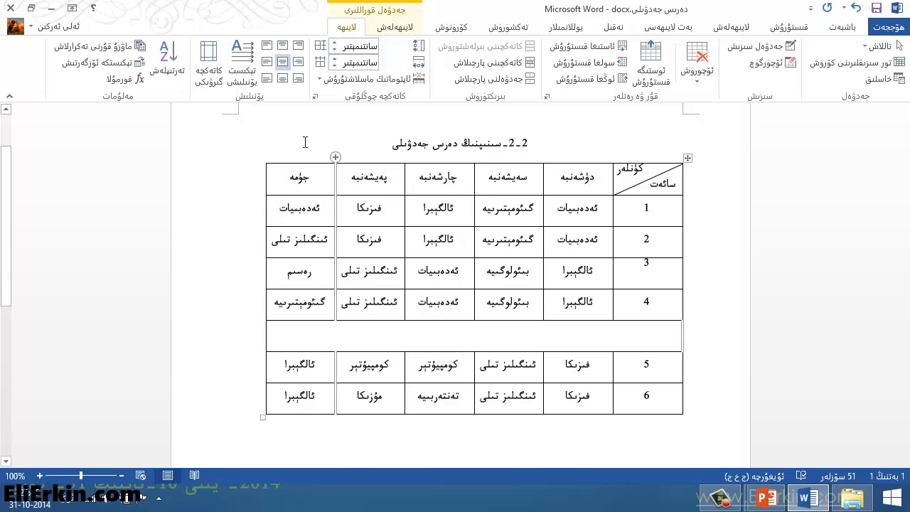
left_click(242, 71)
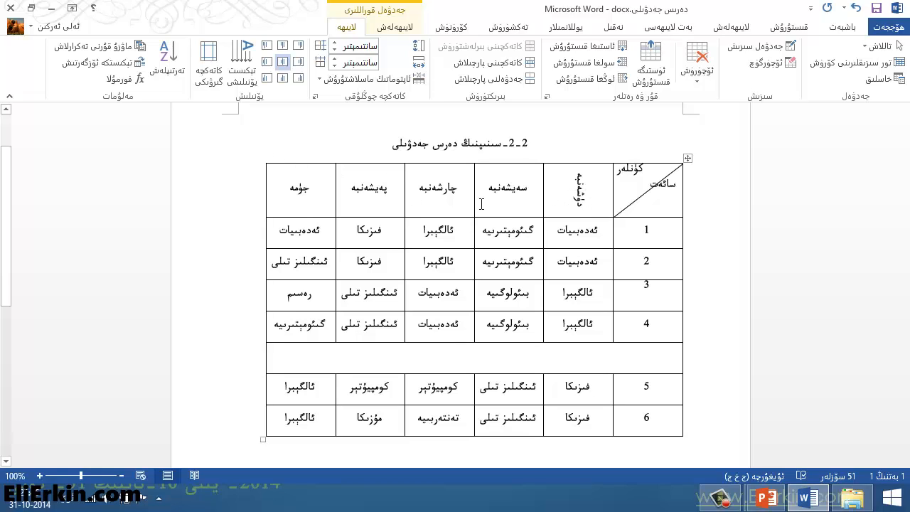
left_click(298, 45)
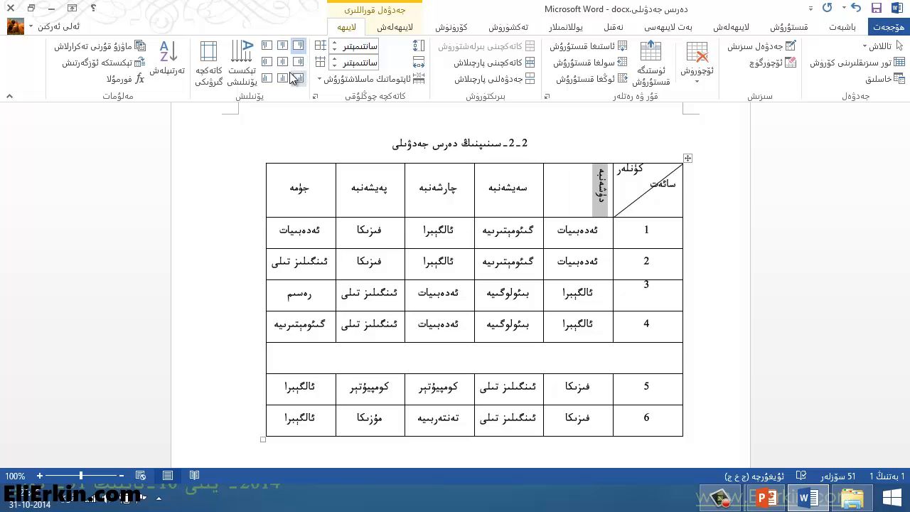
left_click(267, 62)
left_click(282, 62)
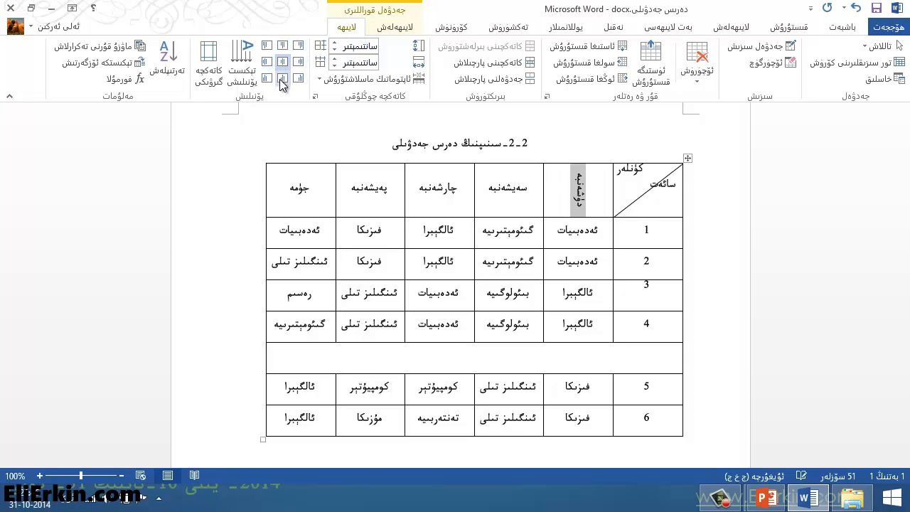
left_click(267, 78)
left_click(282, 62)
Step: Rotate the text of the remaining four weekday headers, from سەيشەنبە to جۈمە, to vertical
left_click_drag(502, 199, 290, 197)
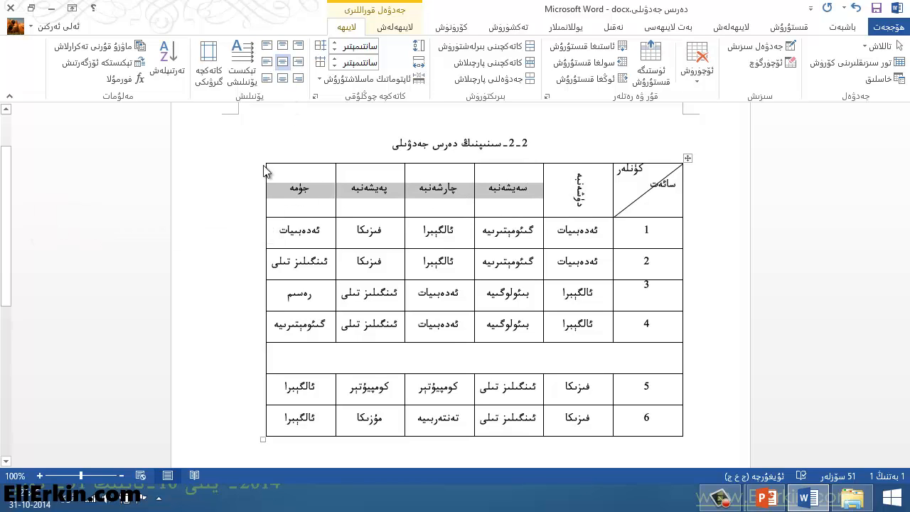
left_click(249, 64)
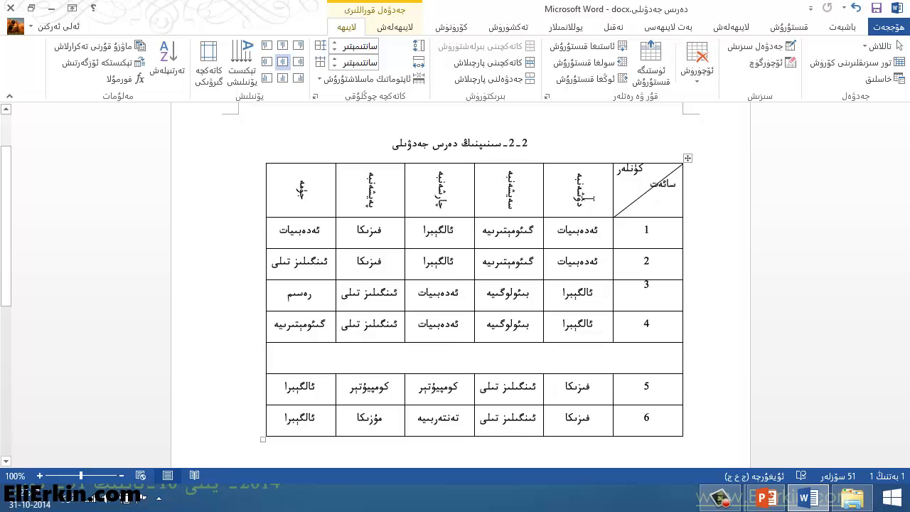
Step: Switch the text direction of all five weekday headers to the opposite vertical orientation and on to horizontal
left_click_drag(595, 195, 300, 163)
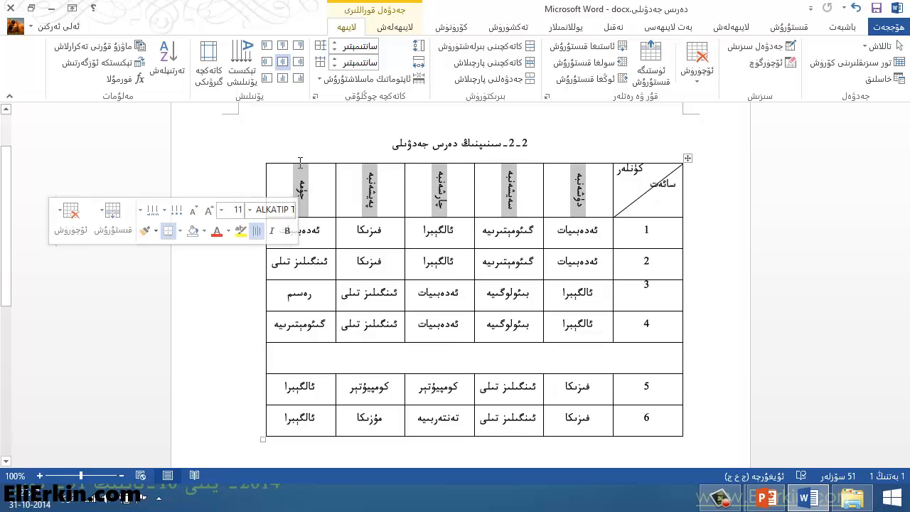
left_click(247, 71)
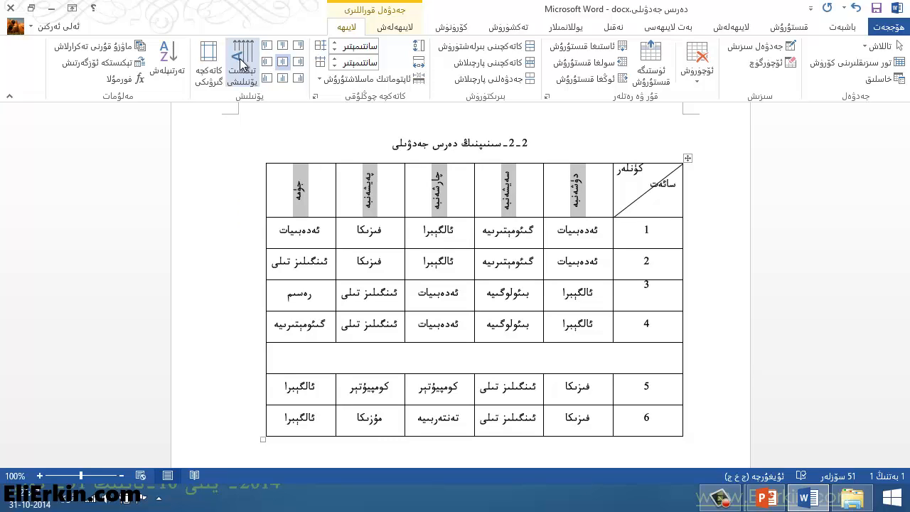
left_click(244, 64)
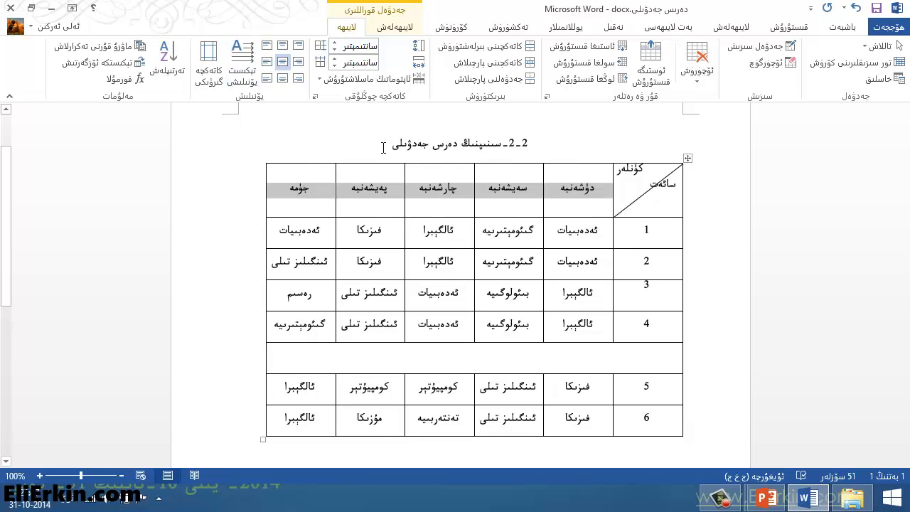
left_click(587, 206)
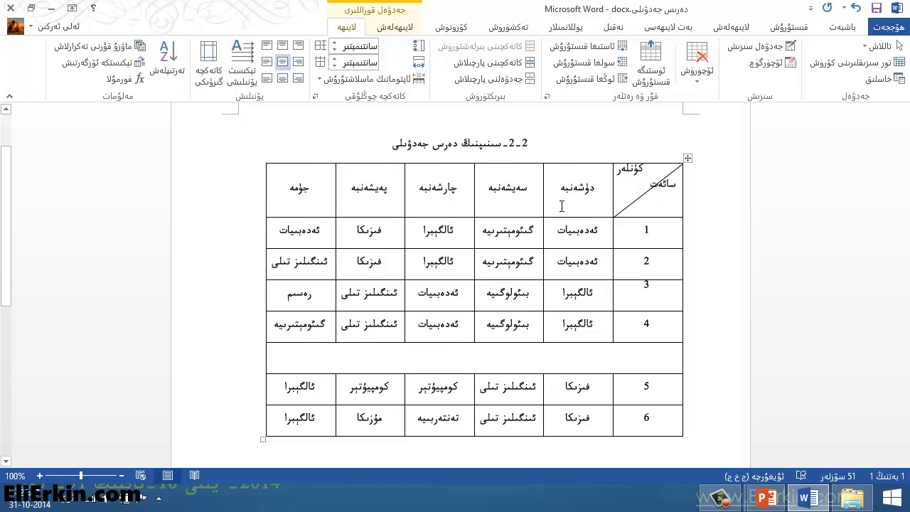